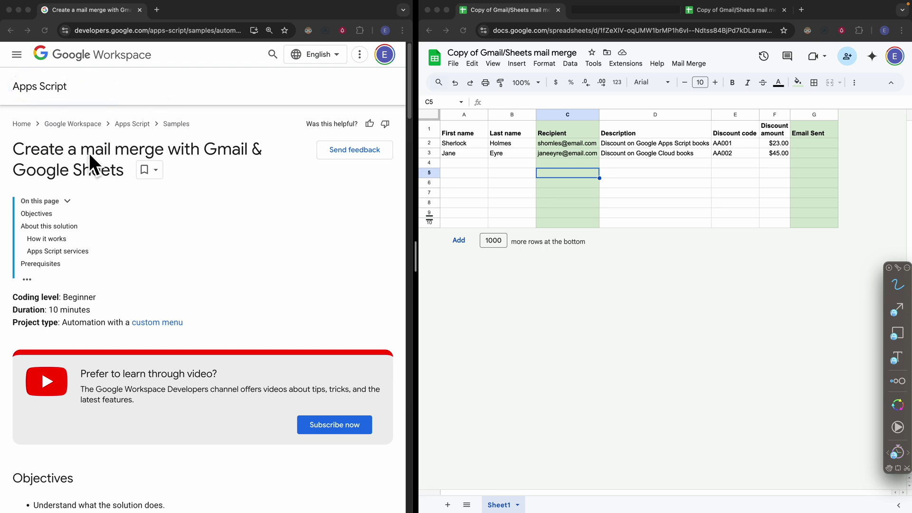
# Scroll the mail merge guide down to its How it works section.
pyautogui.scroll(-5, 135, 194)
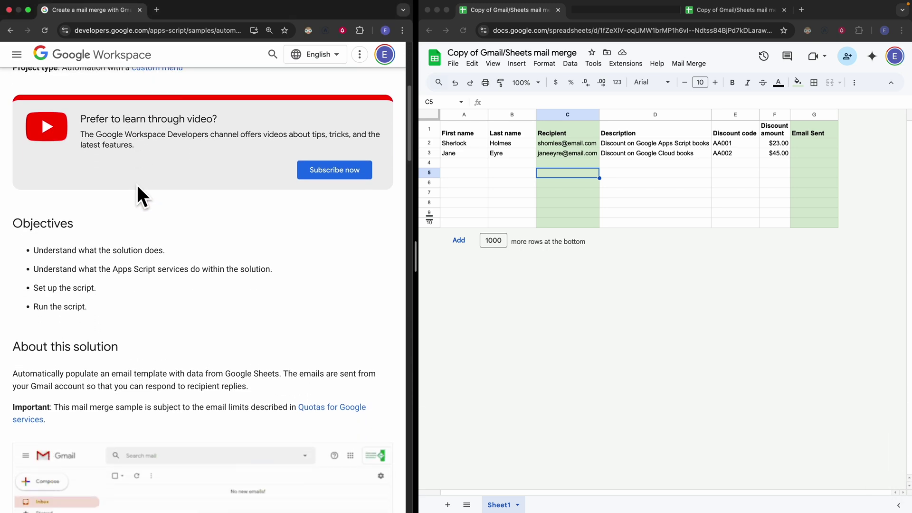
pyautogui.scroll(-6, 136, 186)
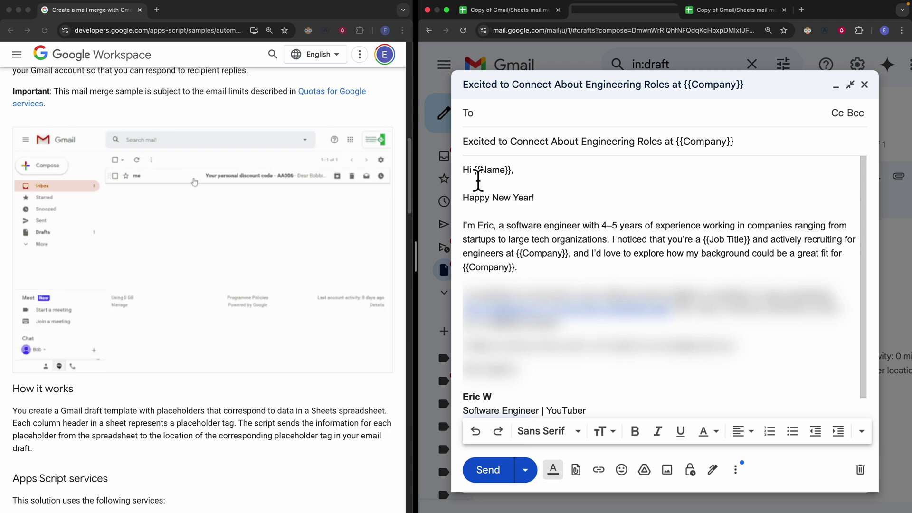
pyautogui.moveTo(474, 176); pyautogui.dragTo(517, 177)
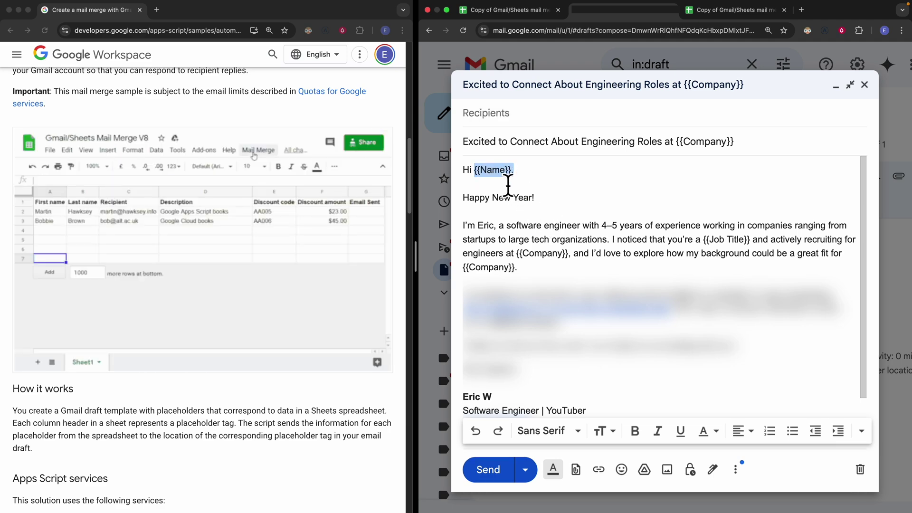
pyautogui.hotkey('ctrl', 'Tab')
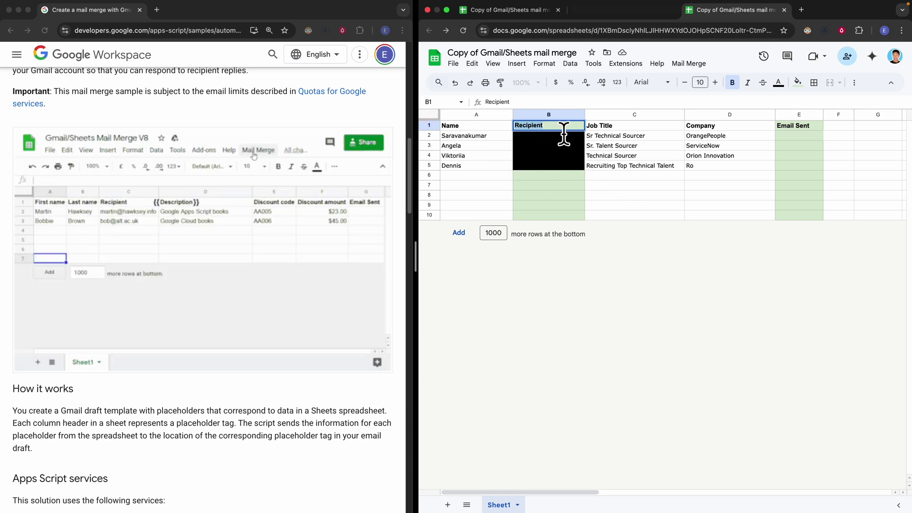
pyautogui.click(613, 127)
pyautogui.click(703, 129)
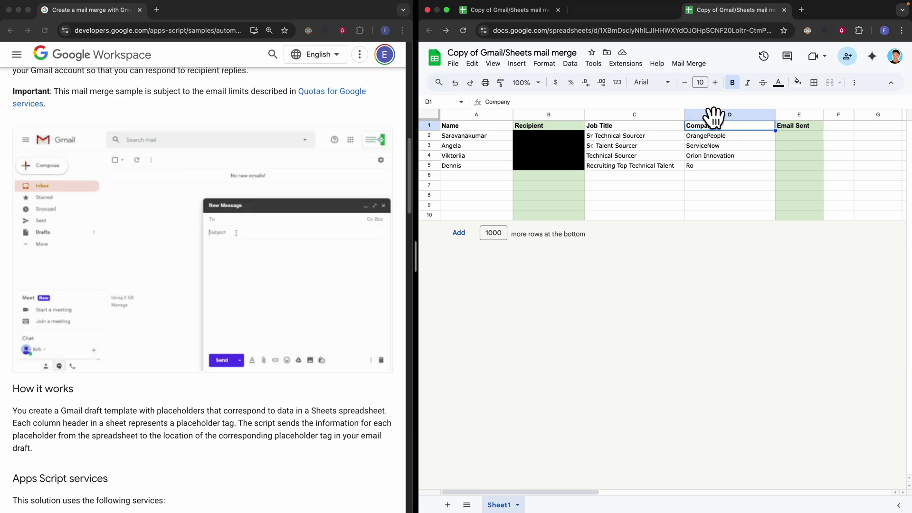
pyautogui.click(613, 12)
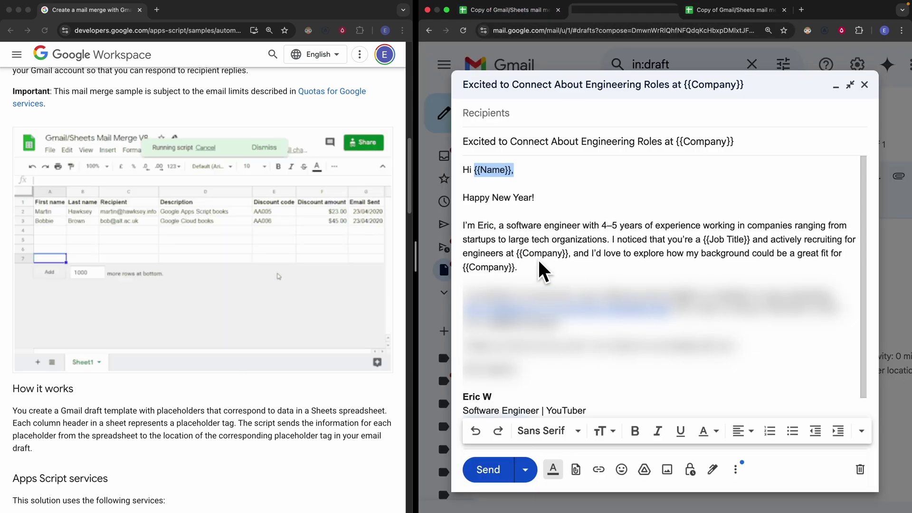
pyautogui.moveTo(219, 185)
pyautogui.mouseDown()
pyautogui.moveTo(362, 254)
pyautogui.moveTo(202, 142)
pyautogui.mouseUp()
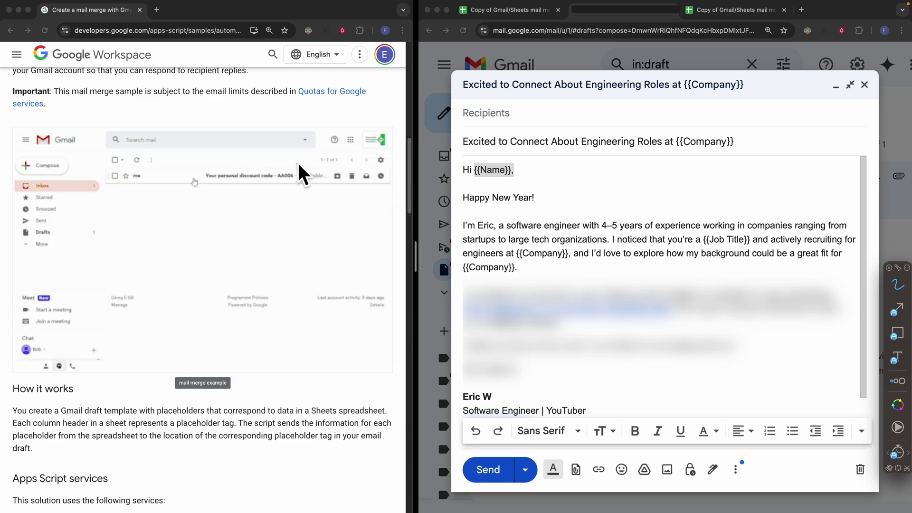
pyautogui.scroll(-7, 285, 299)
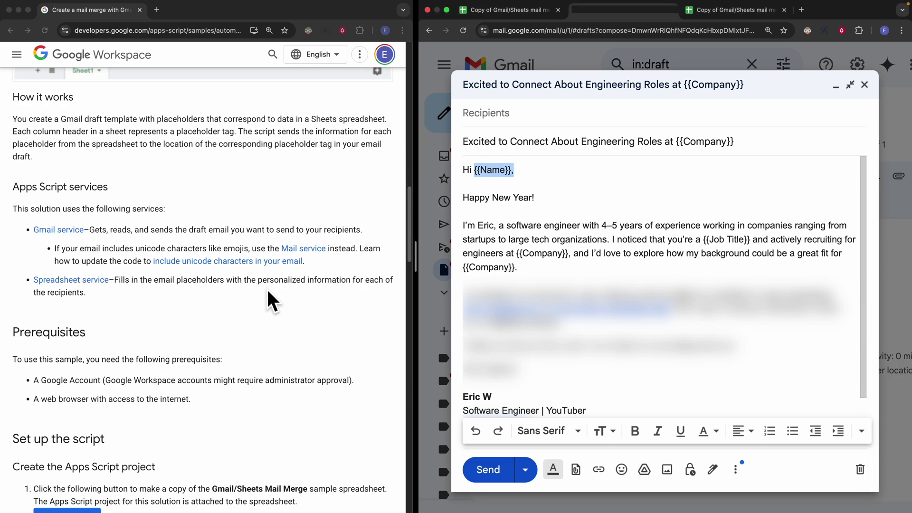
pyautogui.scroll(-4, 269, 301)
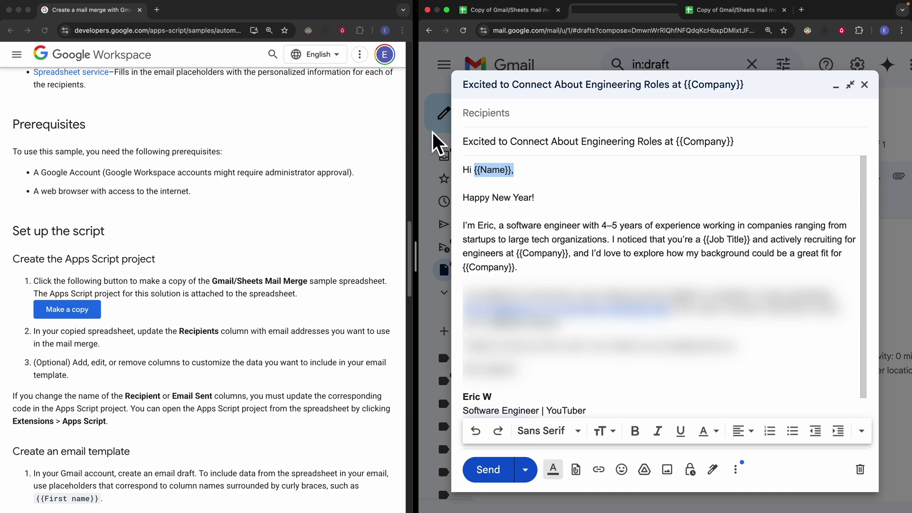
pyautogui.click(522, 12)
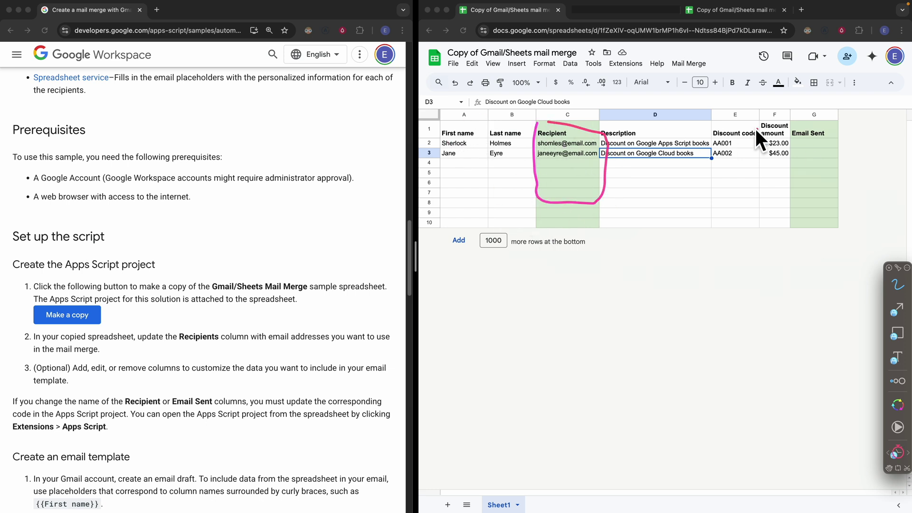
# Mark up the Recipient and Email Sent columns of the recruiter sheet.
pyautogui.moveTo(793, 123)
pyautogui.mouseDown()
pyautogui.moveTo(835, 132)
pyautogui.moveTo(792, 126)
pyautogui.mouseUp()
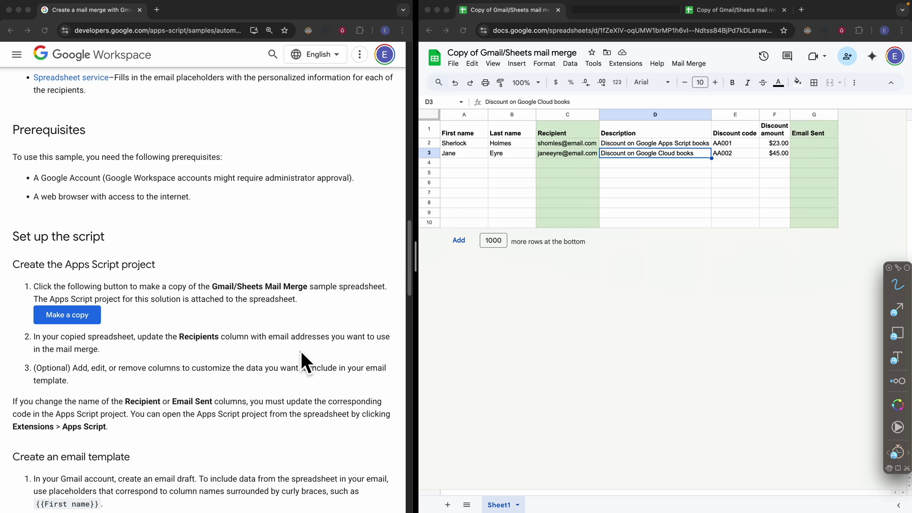
pyautogui.moveTo(64, 429); pyautogui.dragTo(107, 435)
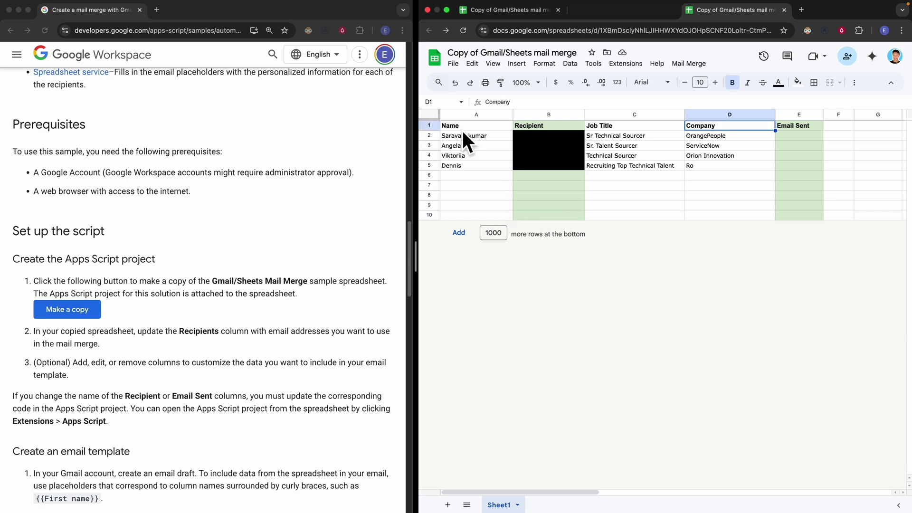
# Check the Name entries in A1:A5 against the template, then bring back the Gmail draft.
pyautogui.moveTo(463, 129); pyautogui.dragTo(466, 163)
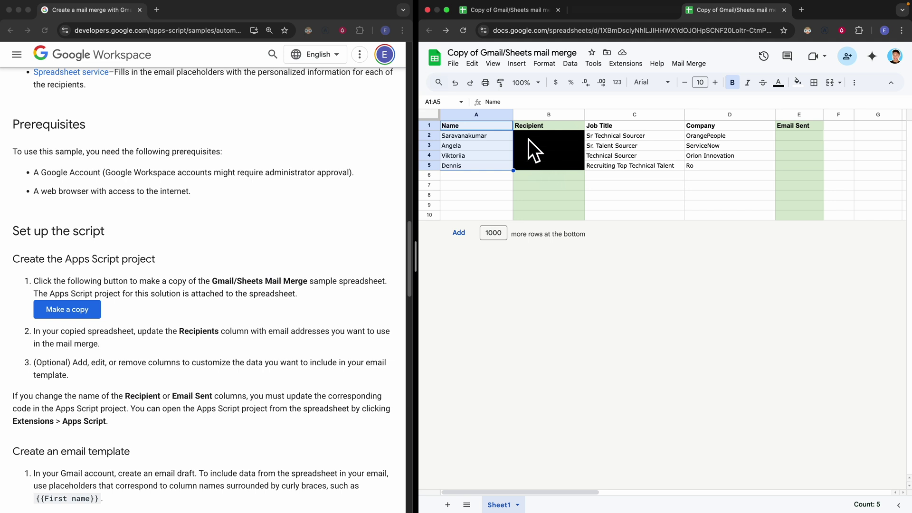
pyautogui.click(650, 185)
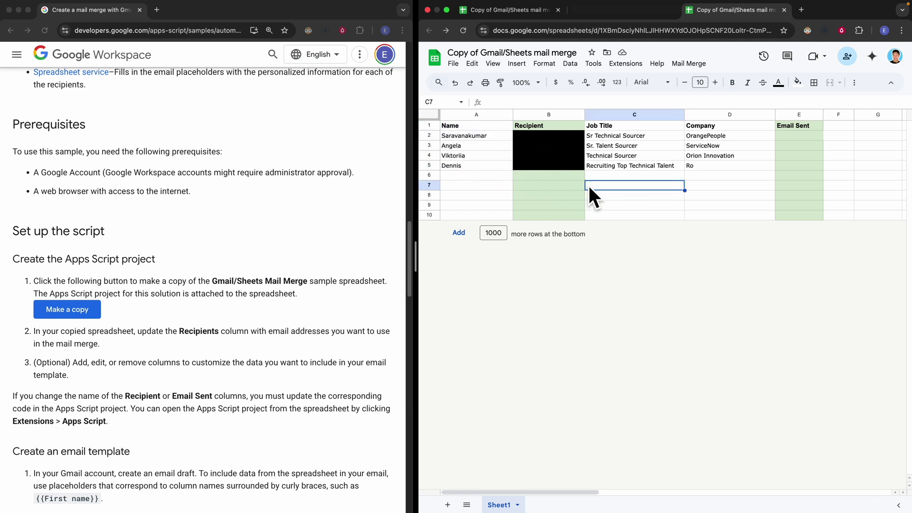
pyautogui.scroll(-5, 281, 241)
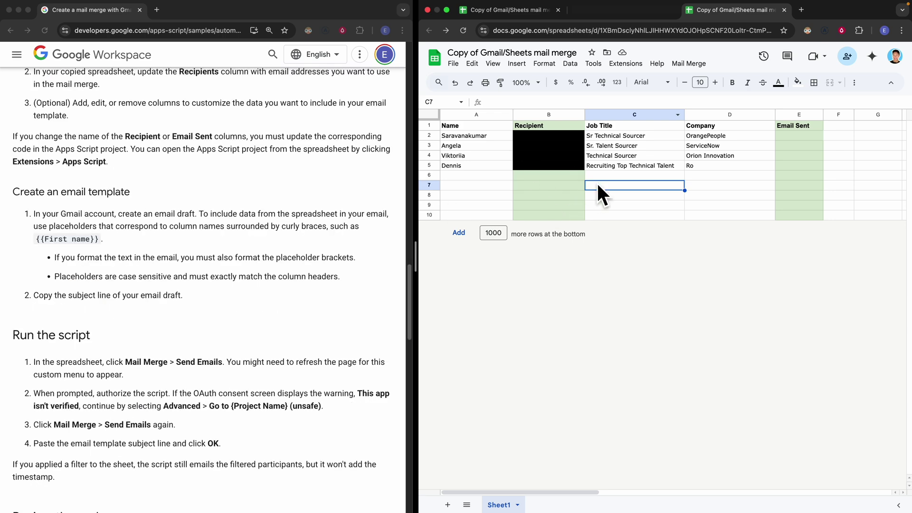
pyautogui.hotkey('ctrl', 'shift', 'Tab')
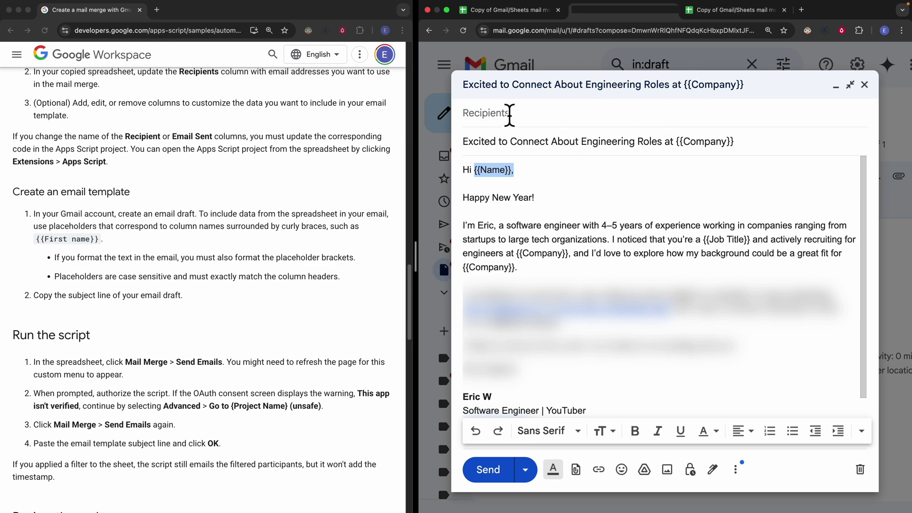
# Start Mail Merge > Send Emails from the recruiter spreadsheet.
pyautogui.click(727, 10)
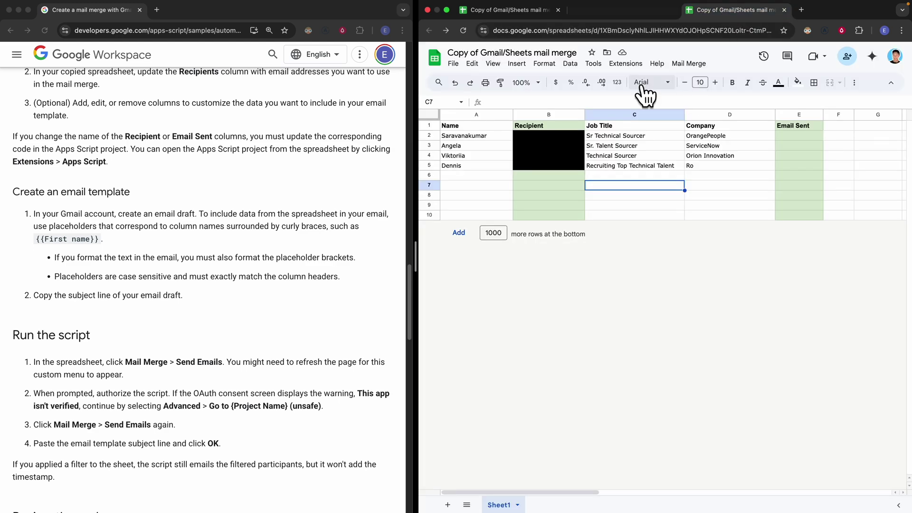
pyautogui.click(694, 67)
pyautogui.click(698, 80)
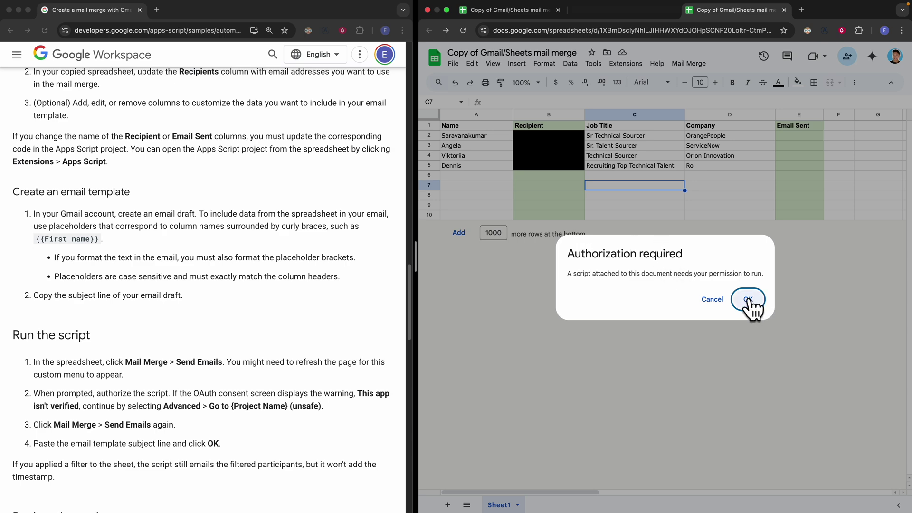
# Look over the script source in the guide, then accept the authorization request.
pyautogui.scroll(-7, 233, 303)
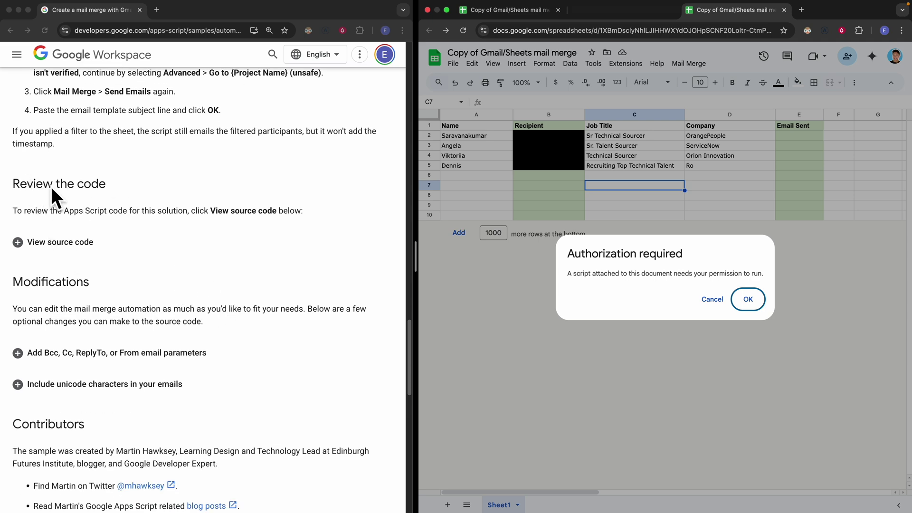
pyautogui.click(41, 240)
pyautogui.scroll(-4, 137, 241)
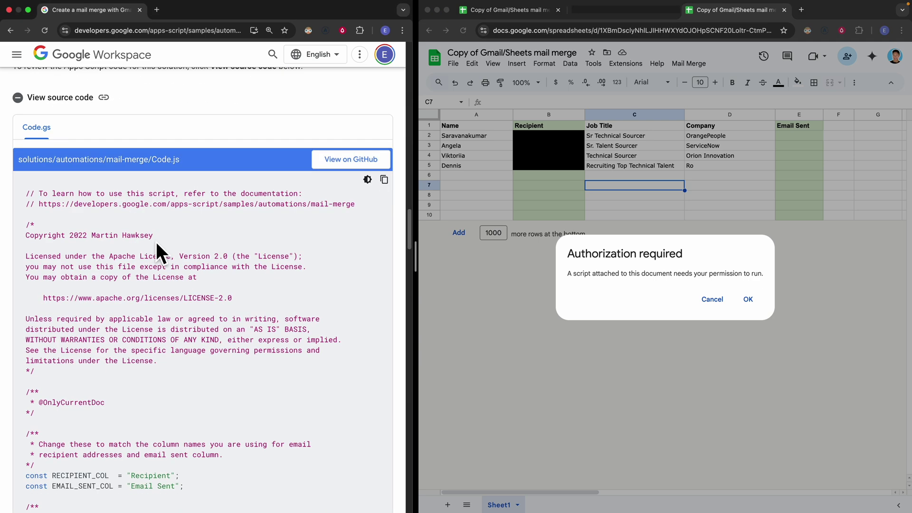
pyautogui.click(55, 67)
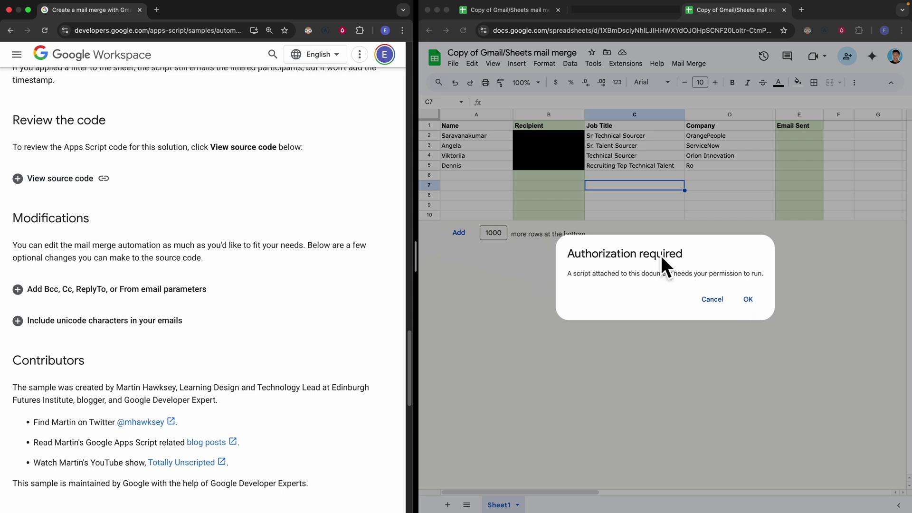
pyautogui.click(749, 299)
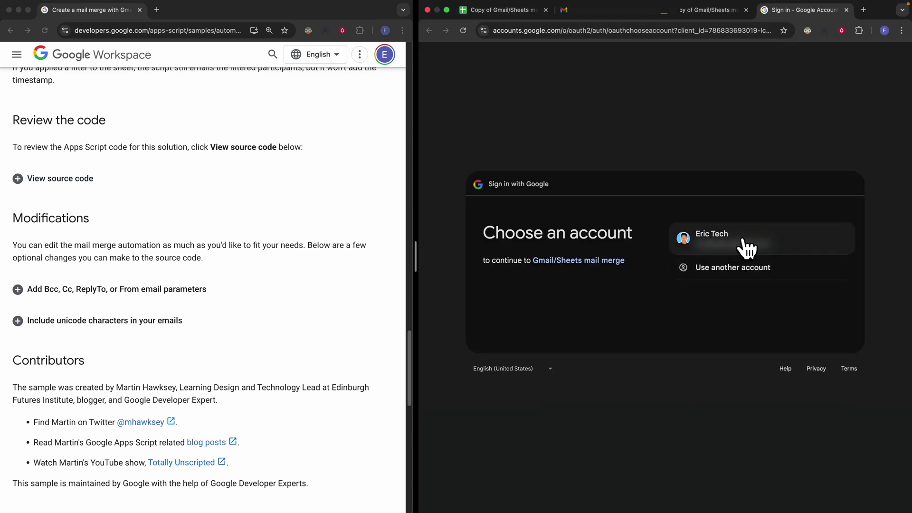
# Pick the Google account, continue past the unsafe-app warning, and allow the script access.
pyautogui.click(747, 247)
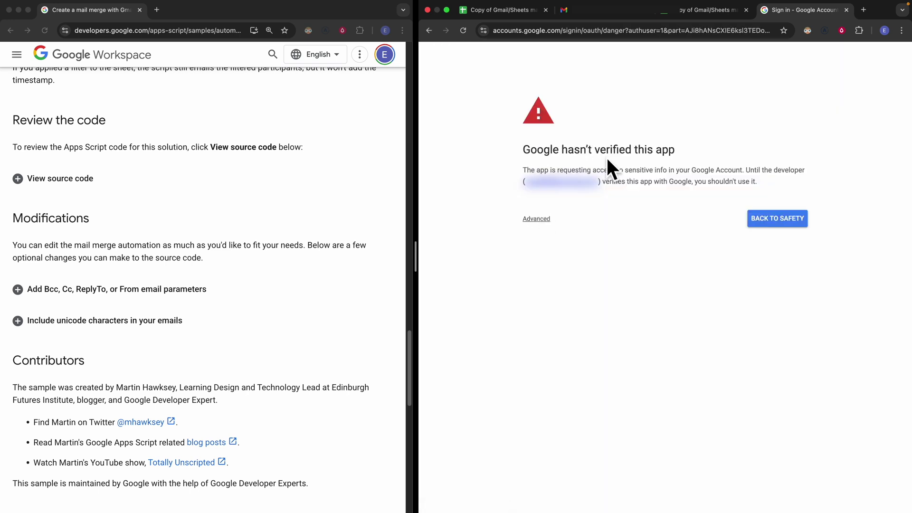
pyautogui.click(541, 220)
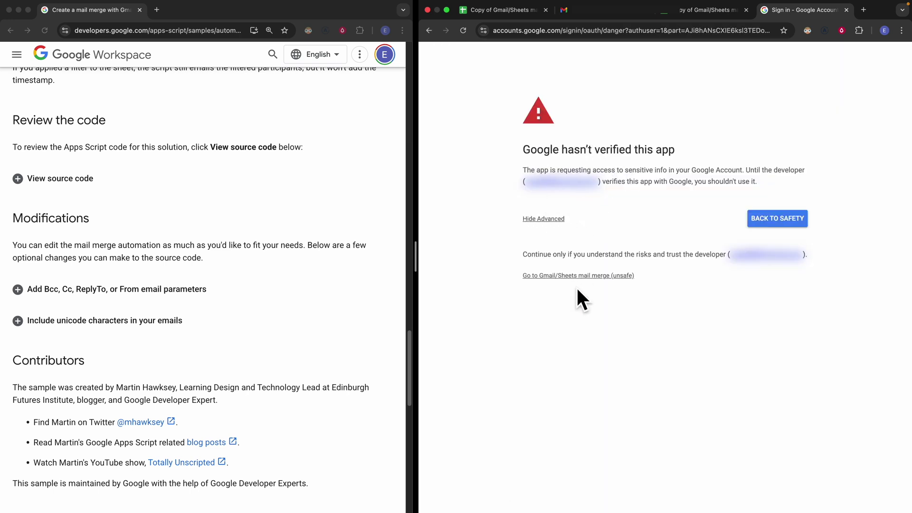
pyautogui.click(553, 277)
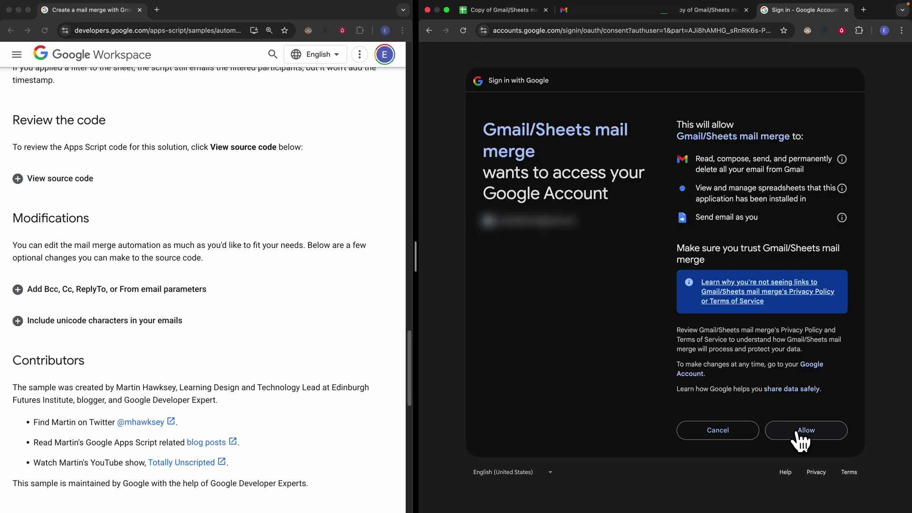
pyautogui.click(798, 430)
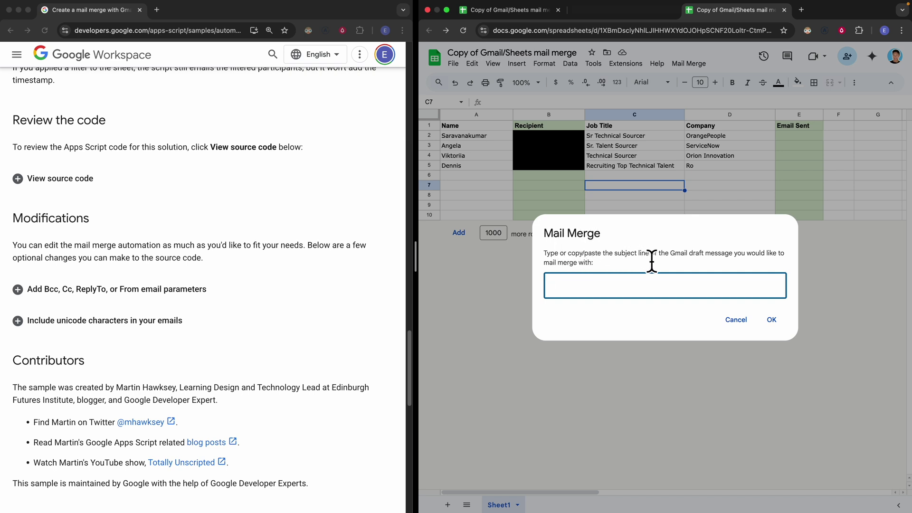
# Paste the draft's subject 'Excited to Connect About Engineering Roles at {{Company}}' into the prompt and run.
pyautogui.click(618, 14)
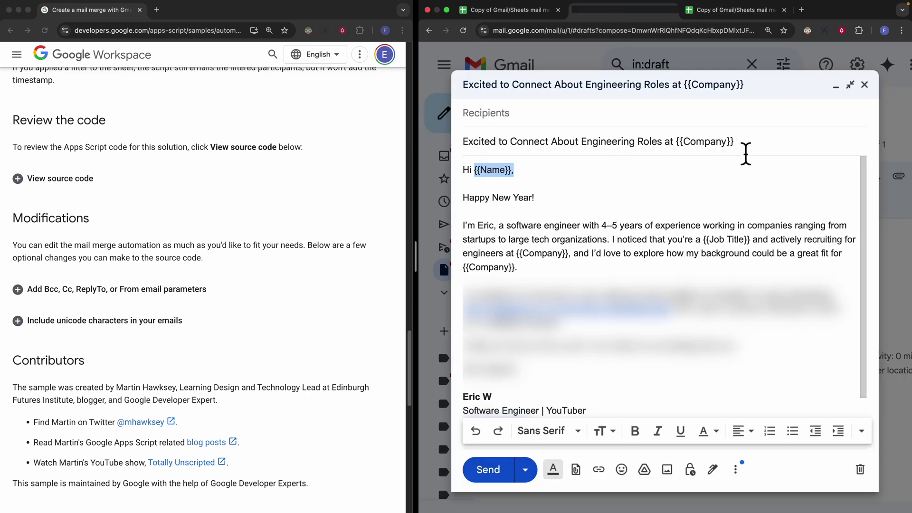
pyautogui.moveTo(759, 145); pyautogui.dragTo(459, 136)
pyautogui.hotkey('ctrl', 'c')
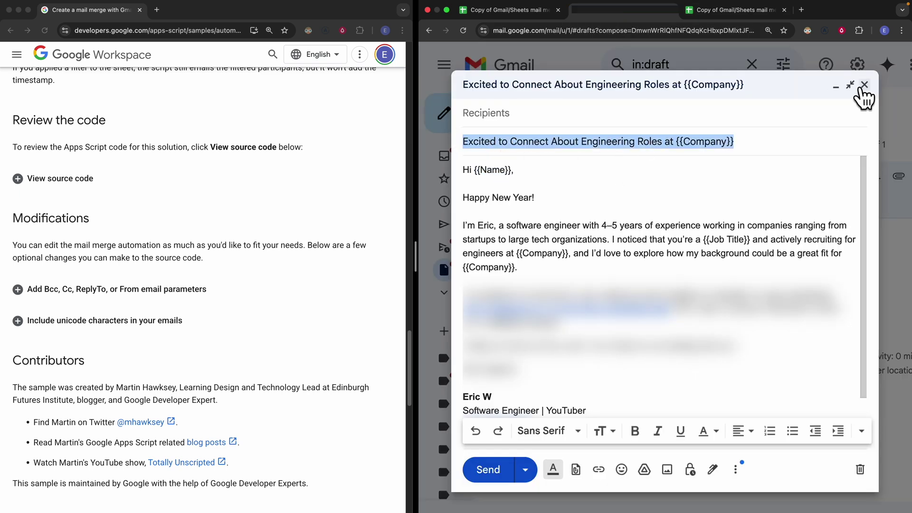
pyautogui.click(723, 11)
pyautogui.hotkey('ctrl', 'v')
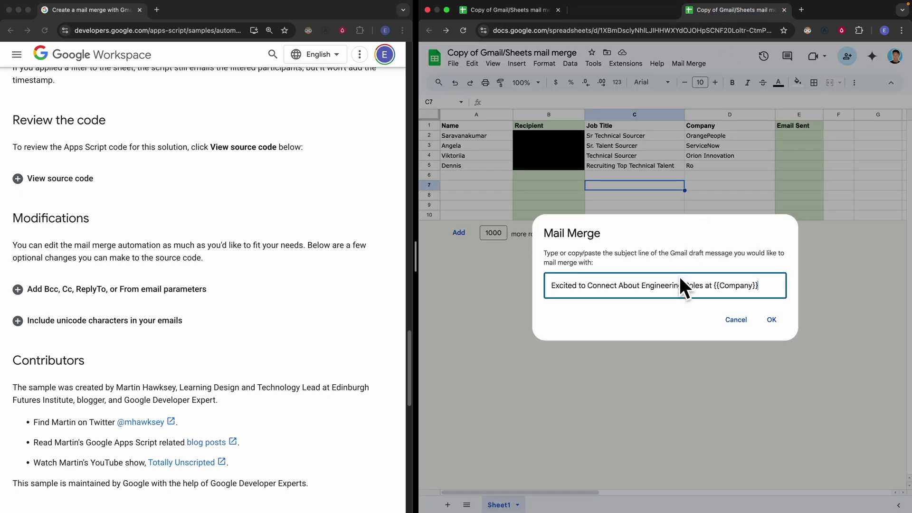
pyautogui.click(768, 320)
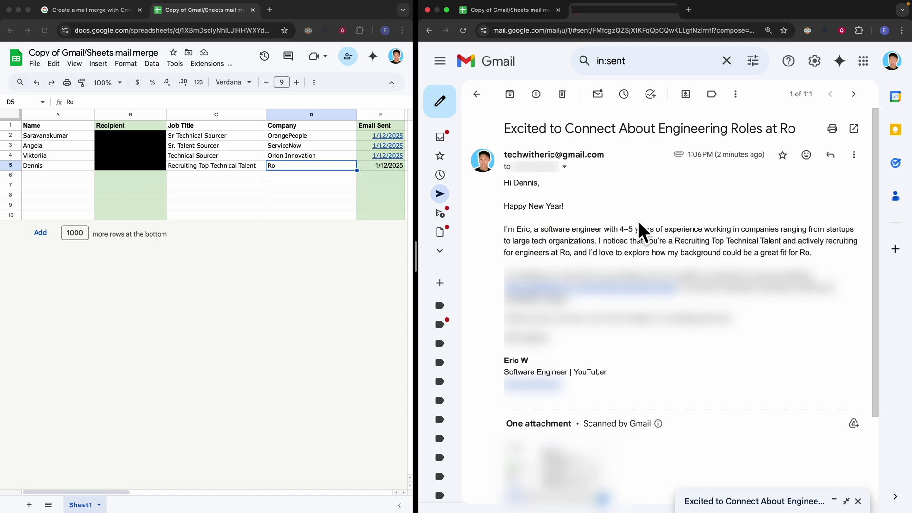
# Compare the sent email's merged subject, company Ro and job title with the recipient's sheet row.
pyautogui.tripleClick(793, 129)
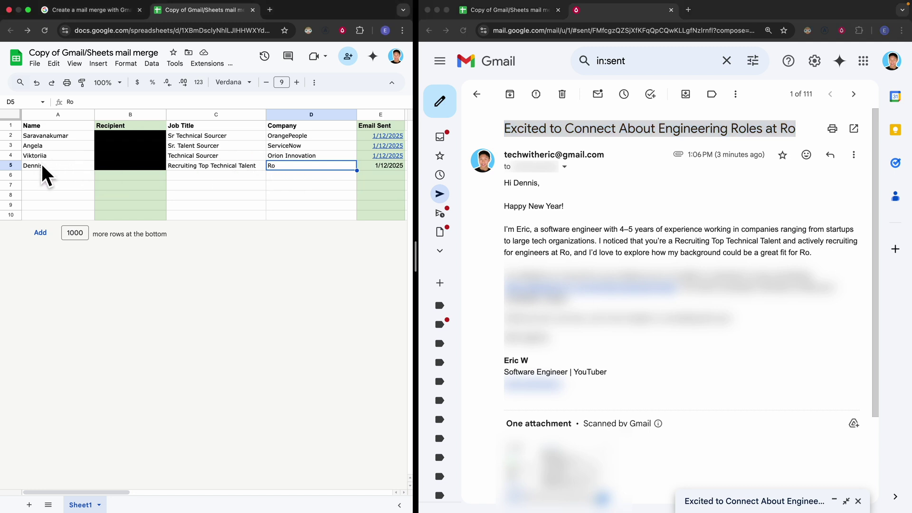
pyautogui.click(54, 166)
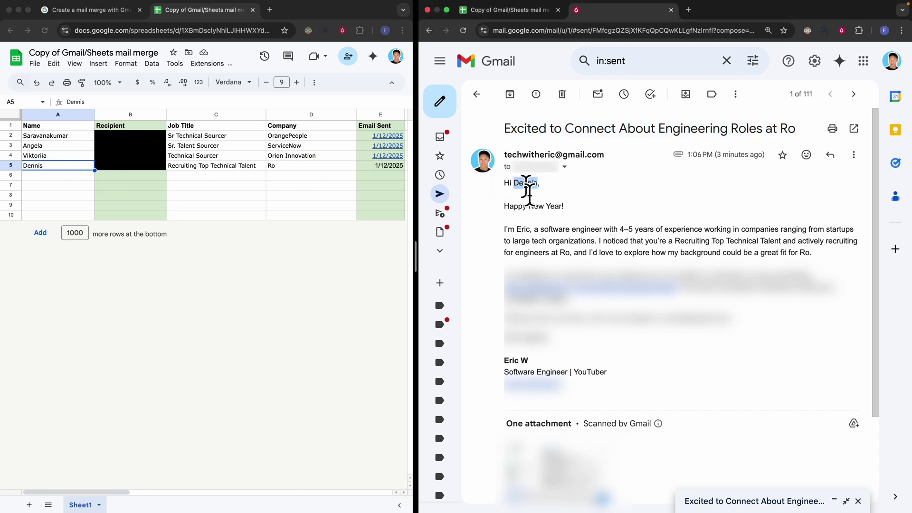
pyautogui.doubleClick(565, 258)
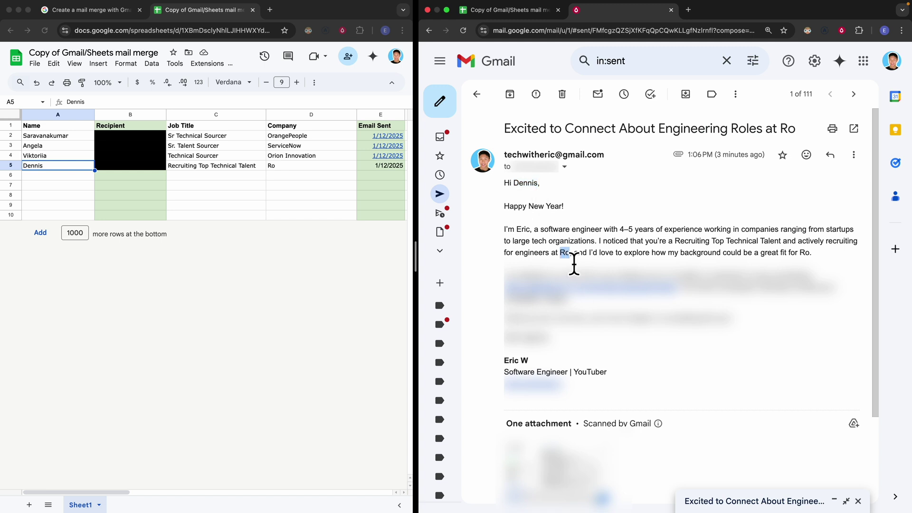
pyautogui.moveTo(676, 241); pyautogui.dragTo(782, 242)
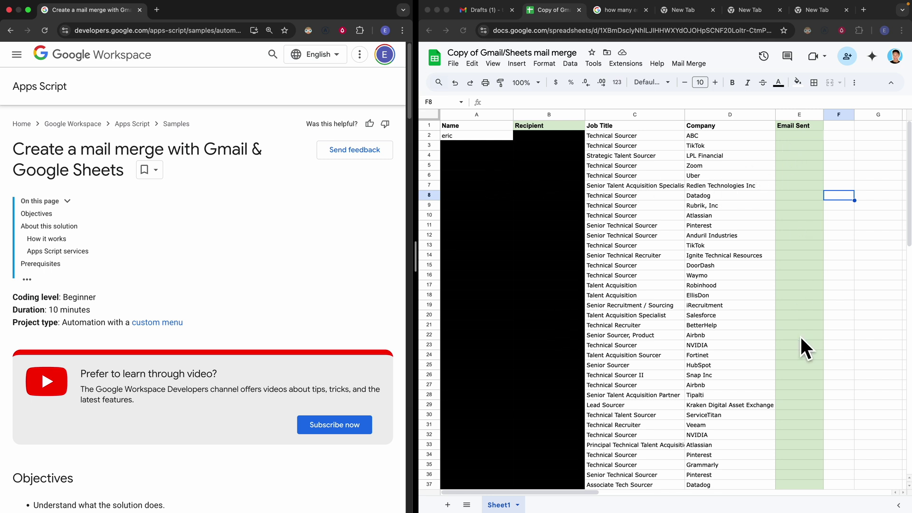
# Run Send Emails on the longer contact list, pasting the draft's subject and confirming.
pyautogui.click(636, 165)
pyautogui.click(689, 64)
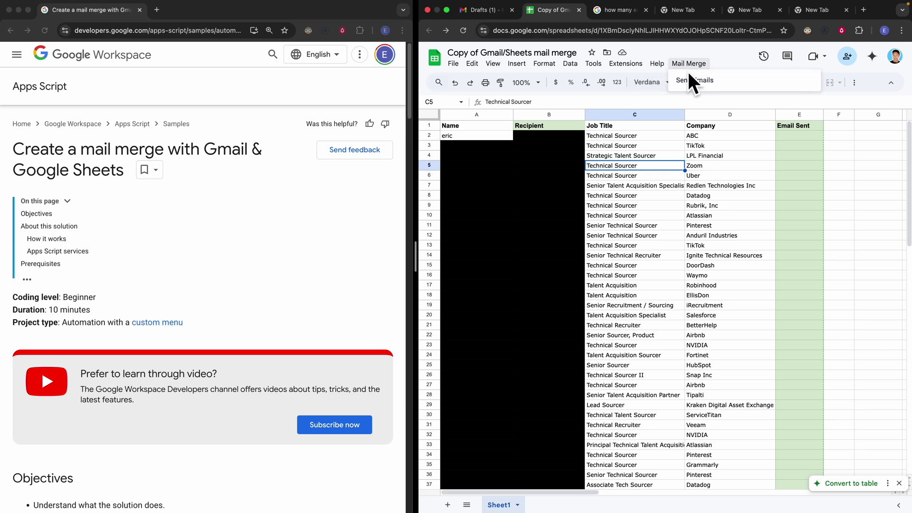
pyautogui.click(692, 79)
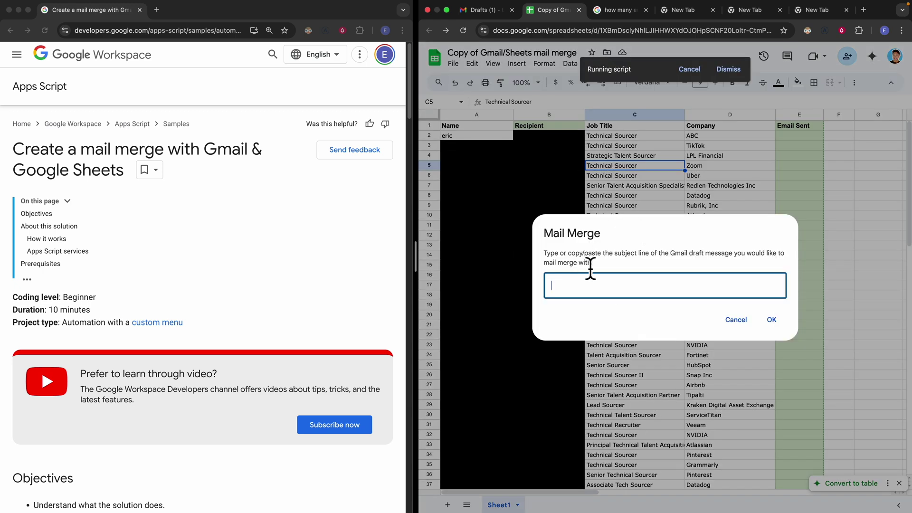
pyautogui.click(480, 9)
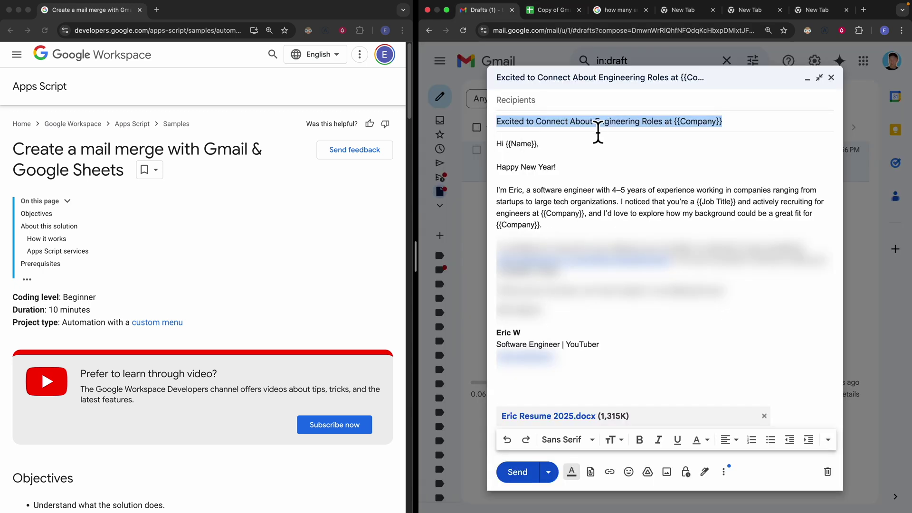
pyautogui.click(556, 12)
pyautogui.press('super+v')
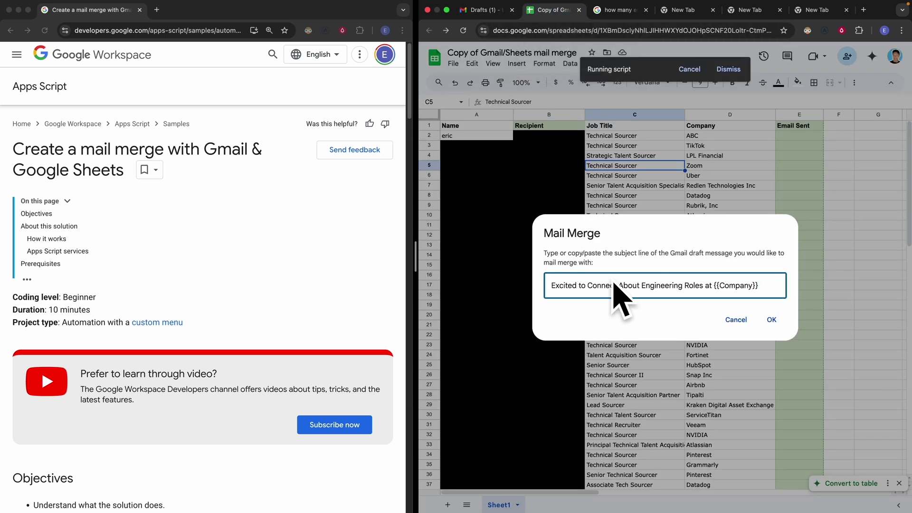
pyautogui.click(773, 321)
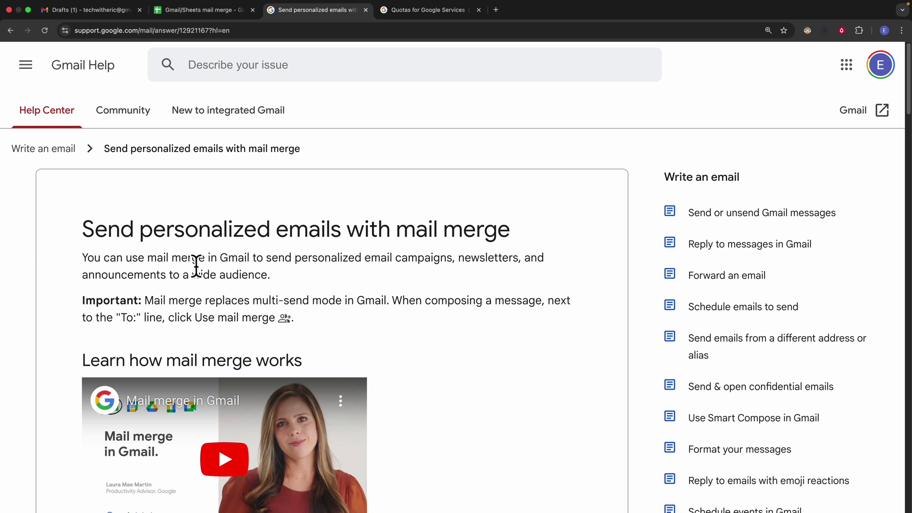
pyautogui.scroll(-5, 384, 246)
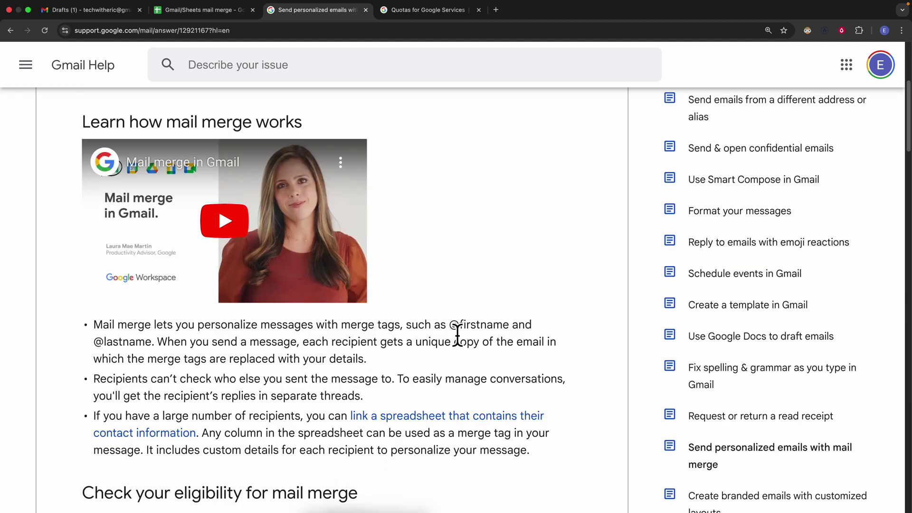
pyautogui.moveTo(450, 325); pyautogui.dragTo(513, 326)
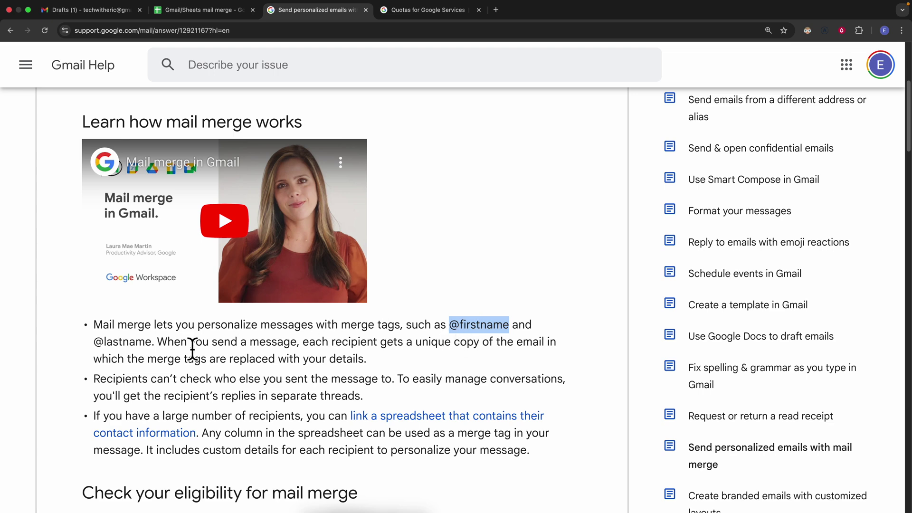
pyautogui.scroll(-1, 176, 349)
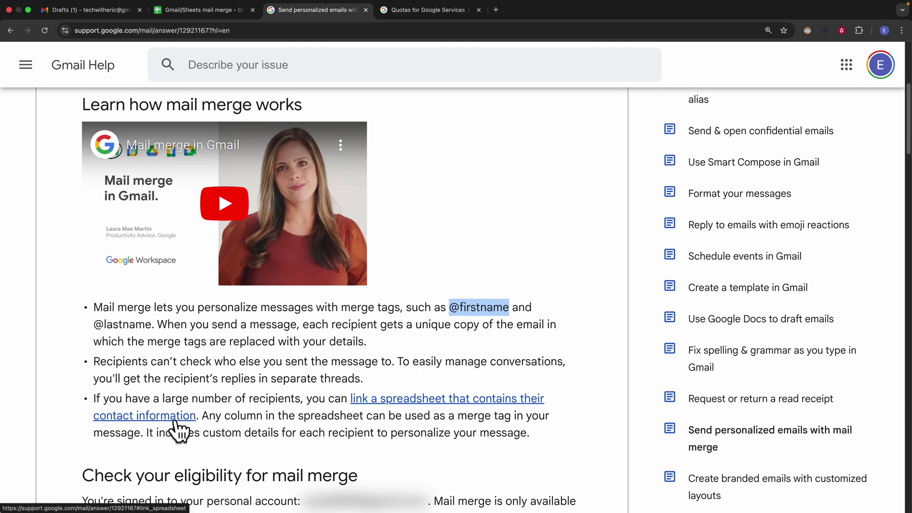
pyautogui.scroll(-5, 240, 401)
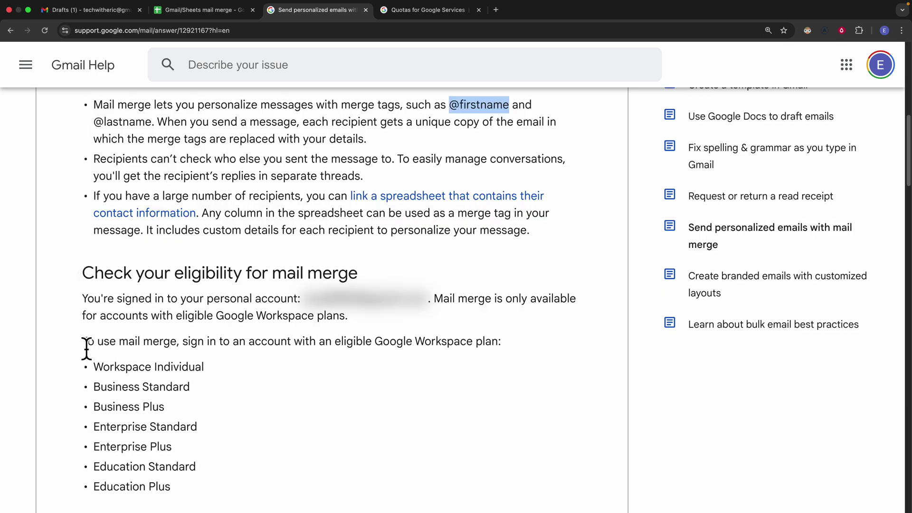
pyautogui.moveTo(375, 351); pyautogui.dragTo(501, 351)
# Highlight the Email recipients per day quotas: 100* for consumer, 1,500* for Workspace accounts.
pyautogui.hotkey('ctrl', 'Tab')
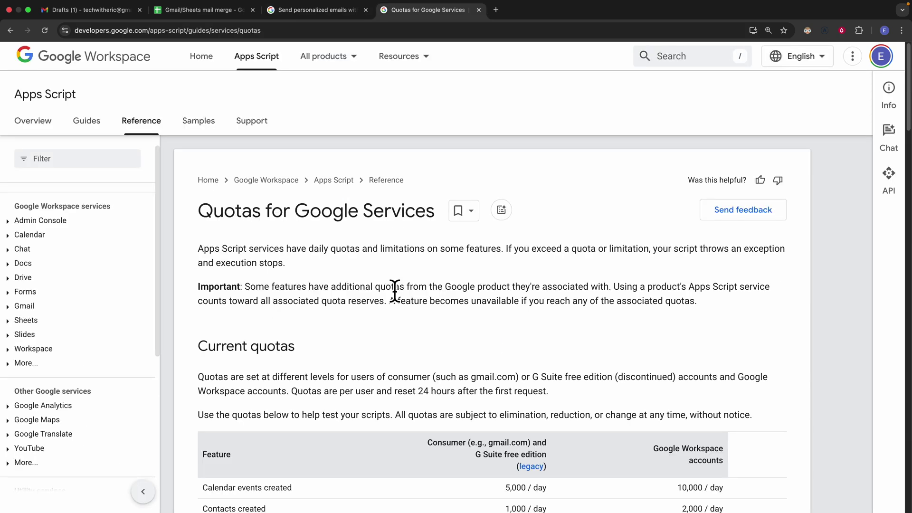
pyautogui.scroll(-7, 395, 292)
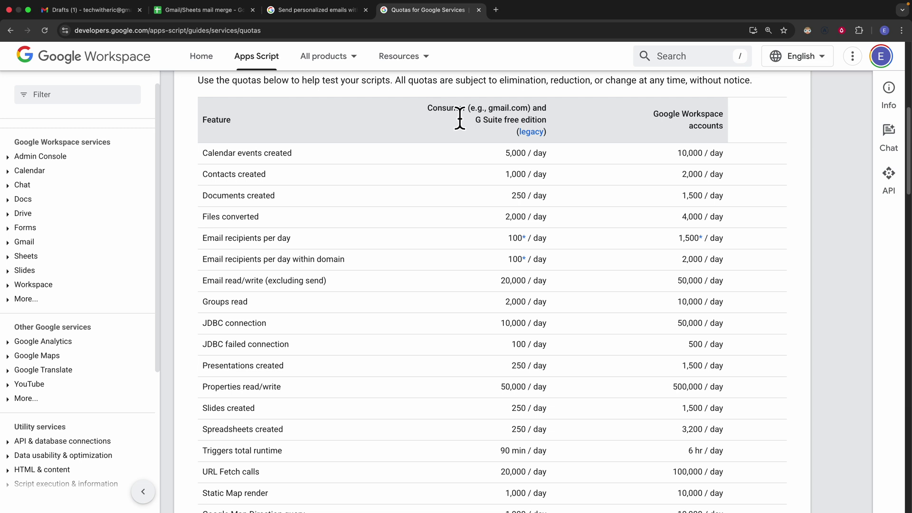
pyautogui.tripleClick(191, 237)
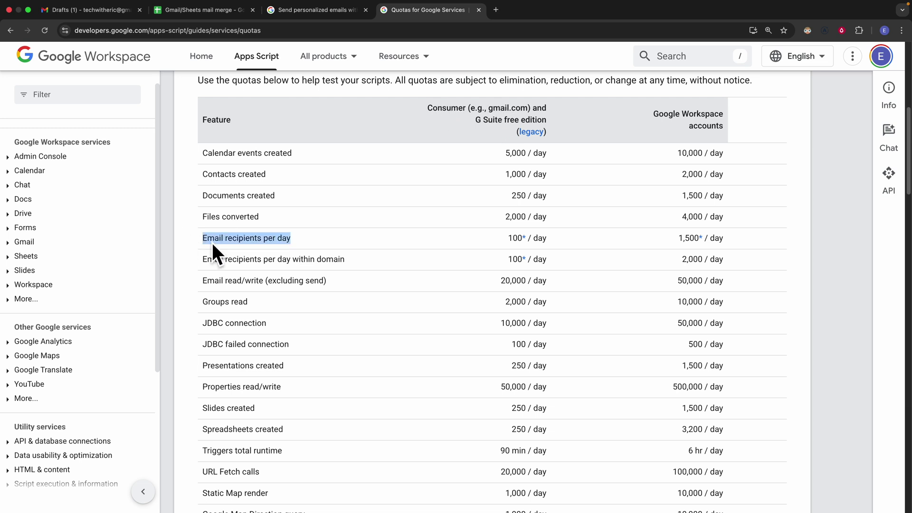
pyautogui.moveTo(510, 235); pyautogui.dragTo(545, 244)
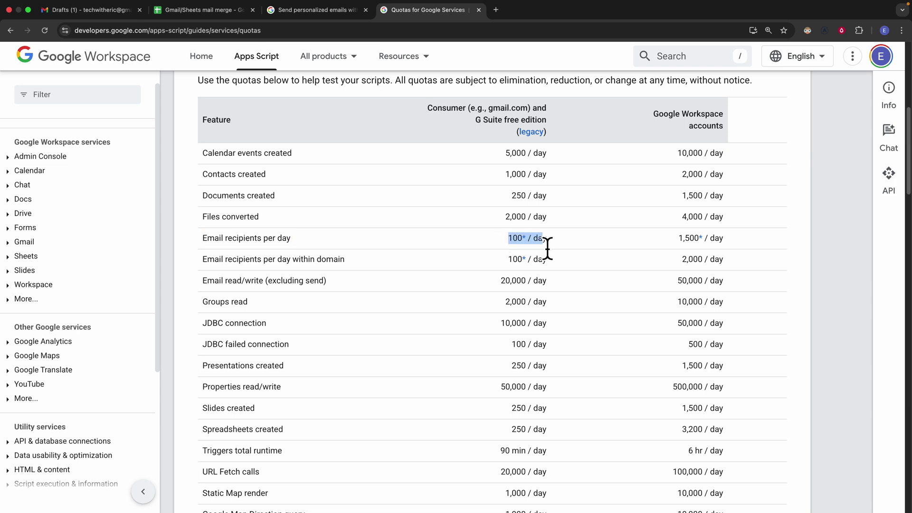
pyautogui.moveTo(654, 114); pyautogui.dragTo(731, 125)
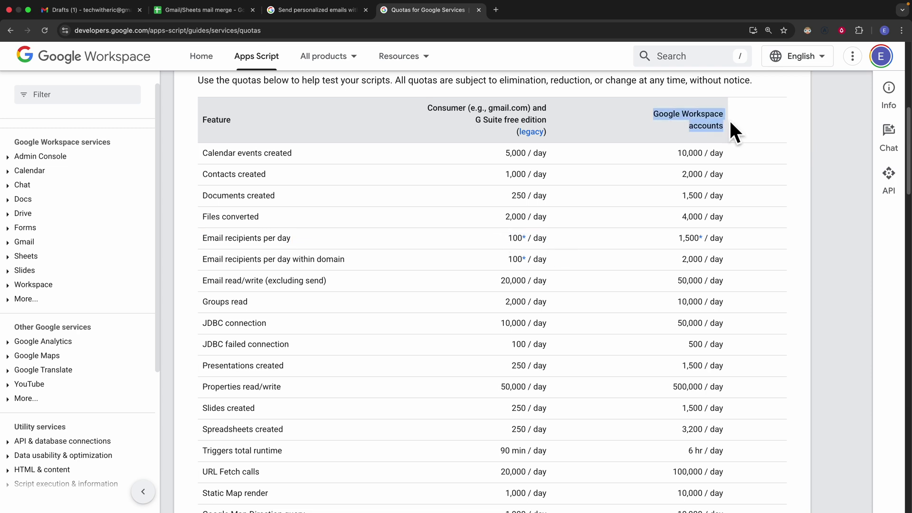
pyautogui.moveTo(674, 238); pyautogui.dragTo(744, 239)
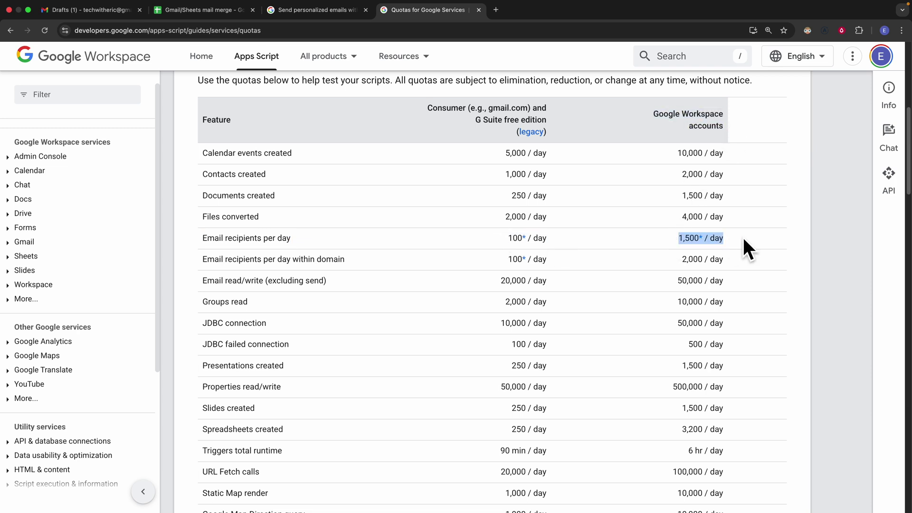